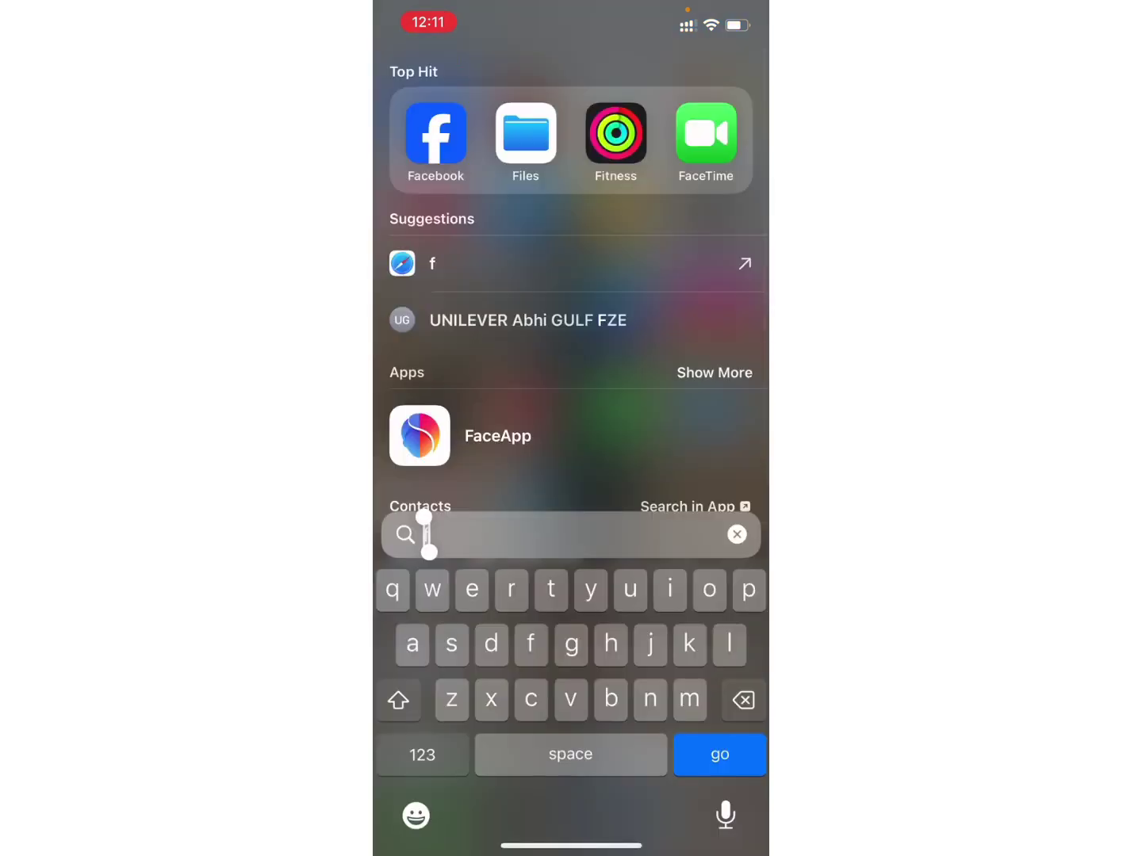
Step: Open the Files app from the Spotlight search results
{"action": "left_click", "coordinate": [524, 134]}
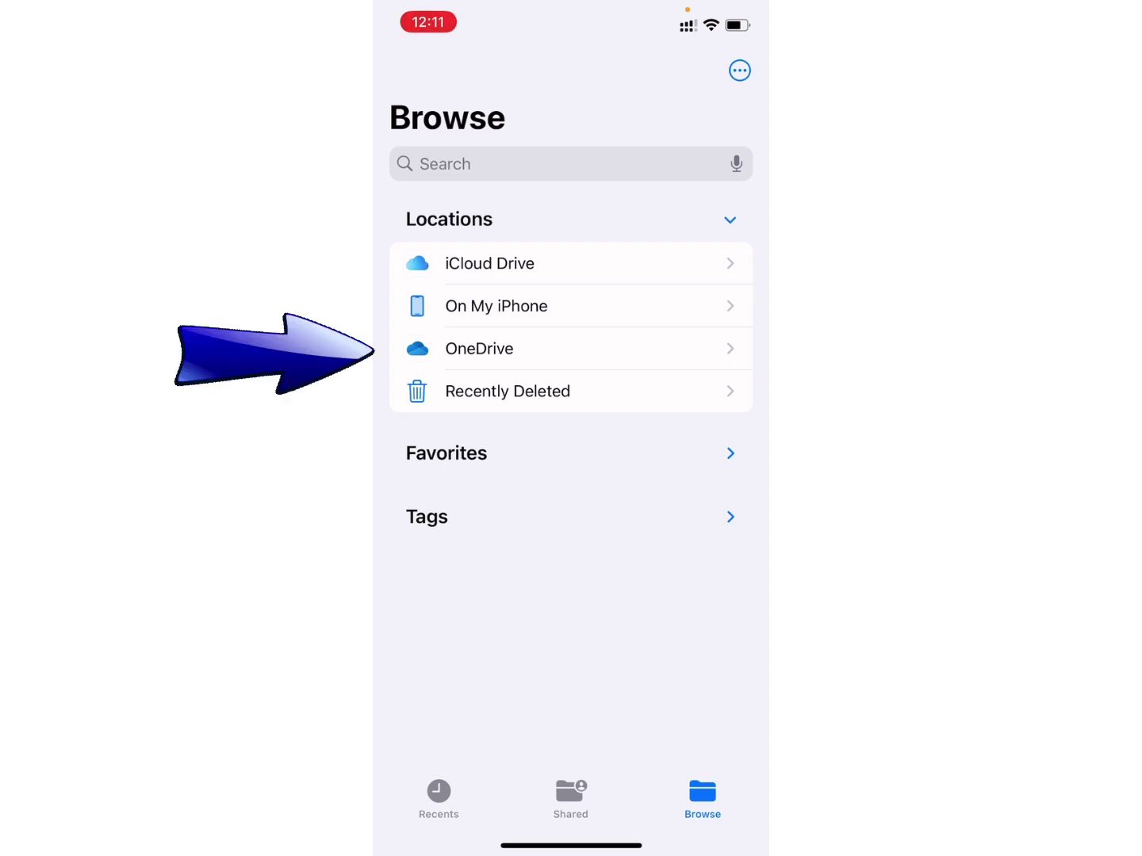
Step: Select OneDrive under Locations and confirm Turn On to show its Shared and Files folders
{"action": "left_click", "coordinate": [479, 348]}
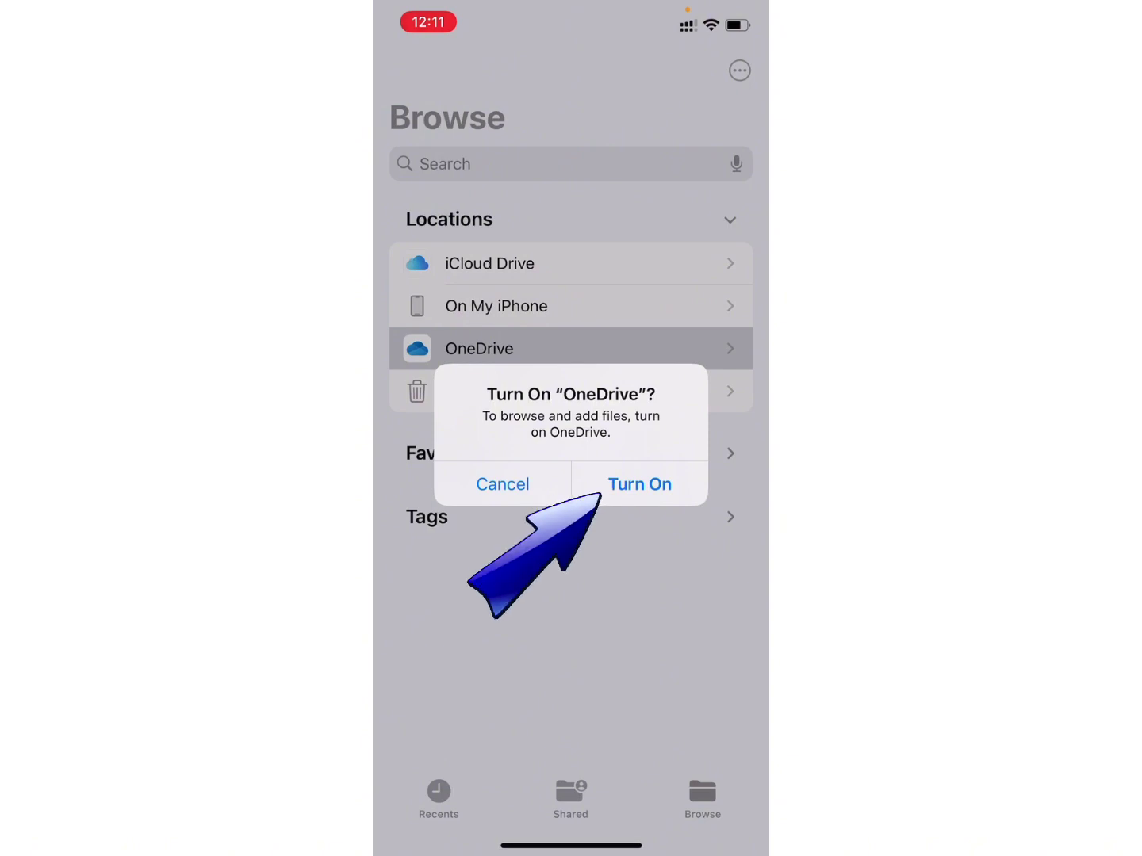
{"action": "left_click", "coordinate": [640, 483]}
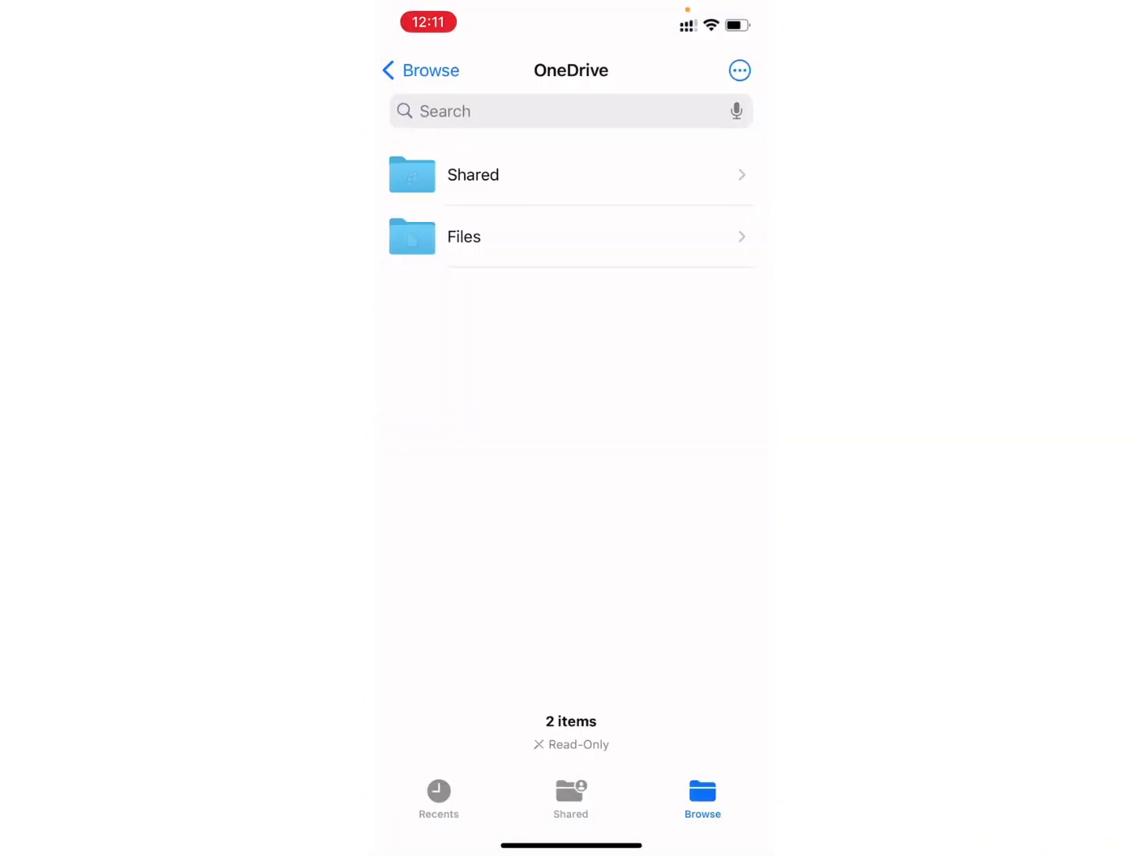